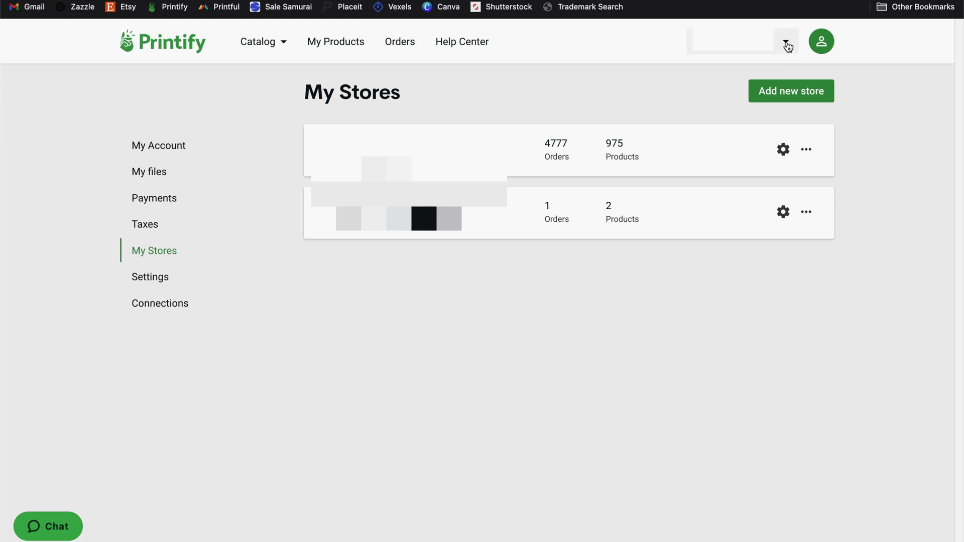
# Add a new store in Printify and choose Connect for Etsy.
pyautogui.click(786, 44)
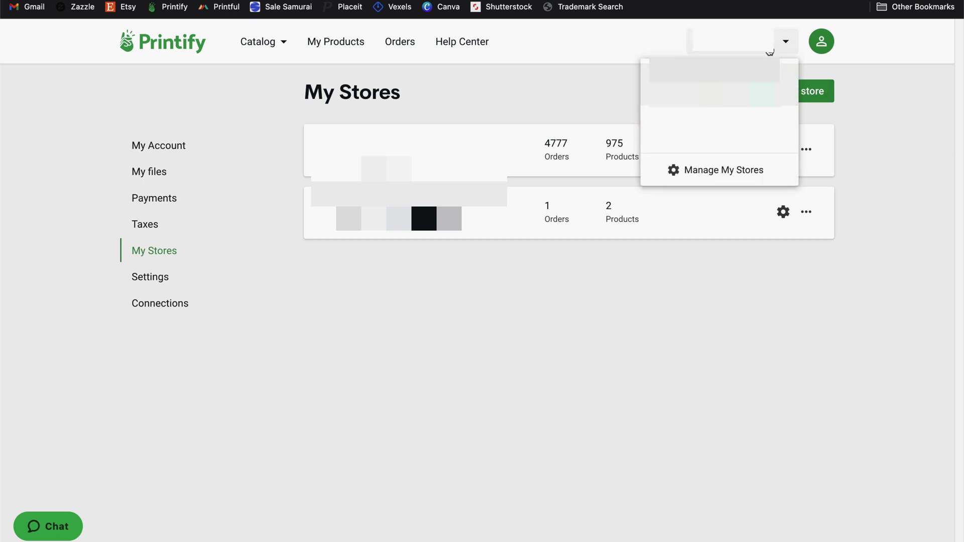
pyautogui.click(724, 172)
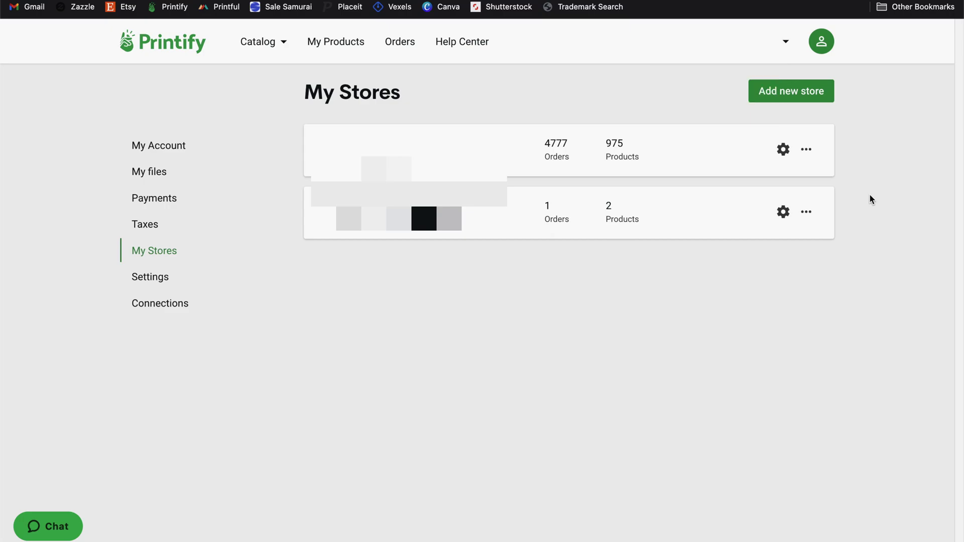
pyautogui.click(781, 97)
pyautogui.scroll(-1, 718, 253)
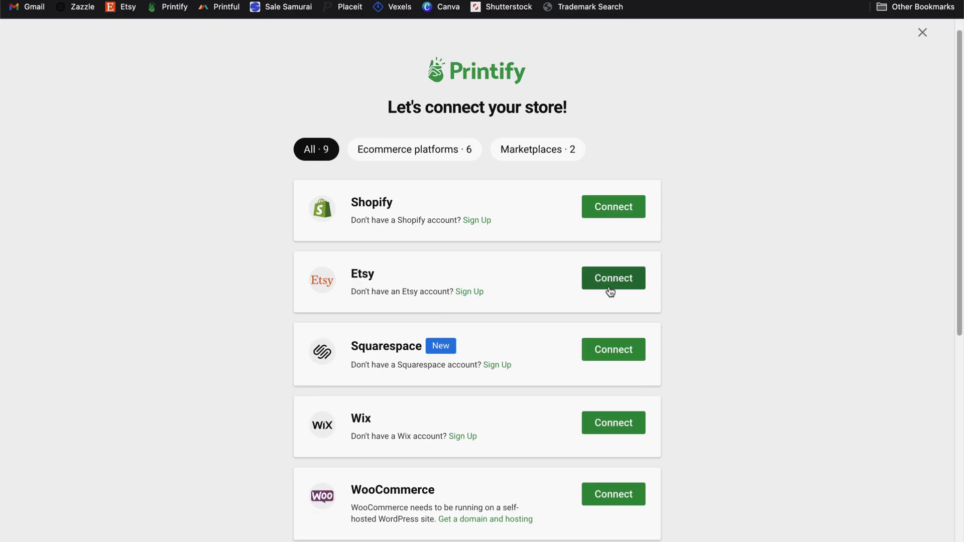
pyautogui.click(635, 282)
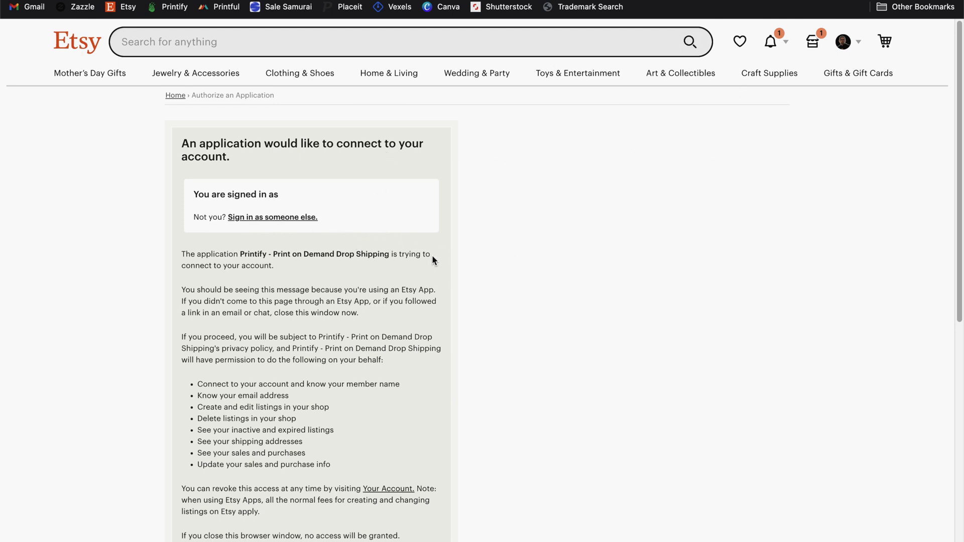
# Allow Printify access on Etsy's authorization page.
pyautogui.scroll(-5, 431, 255)
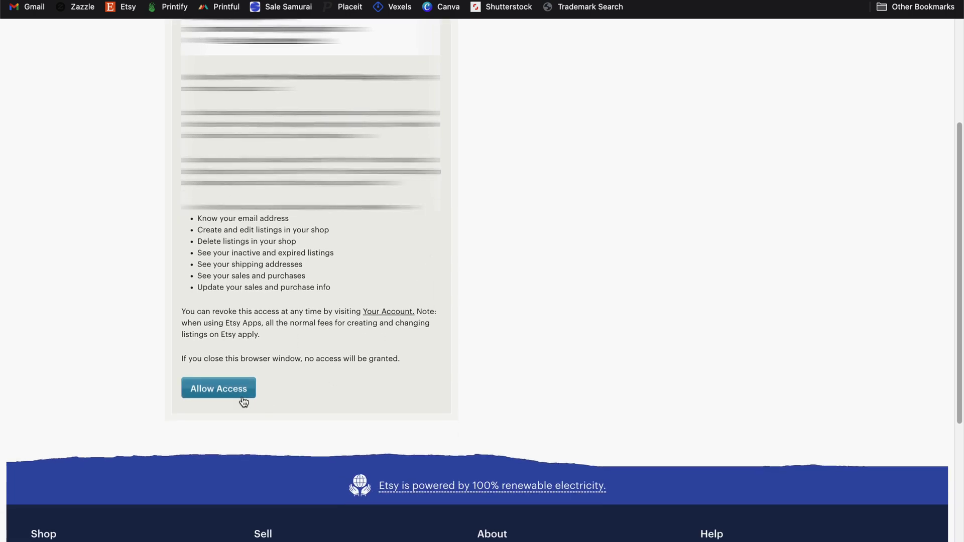
pyautogui.click(244, 400)
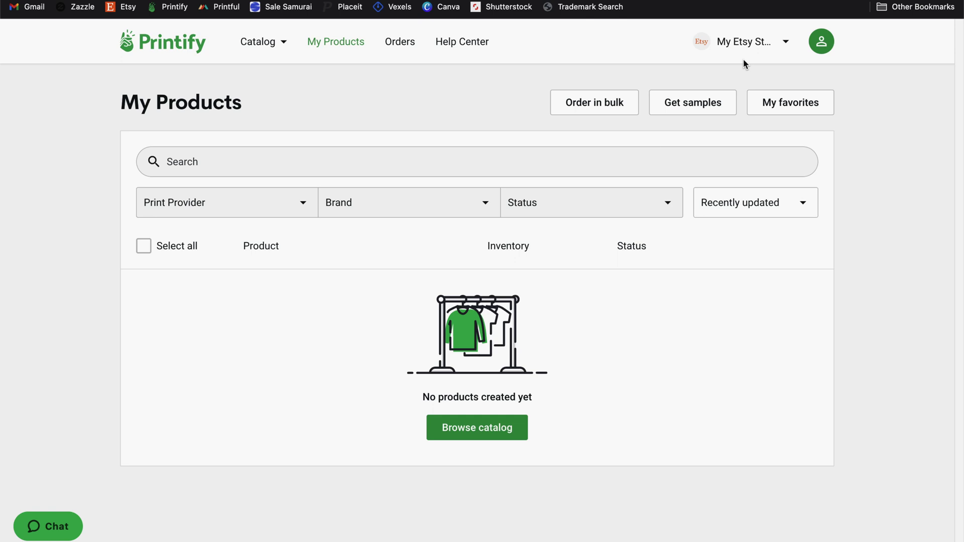
# Go to Manage My Stores from the store dropdown to see My Etsy Store listed.
pyautogui.click(743, 47)
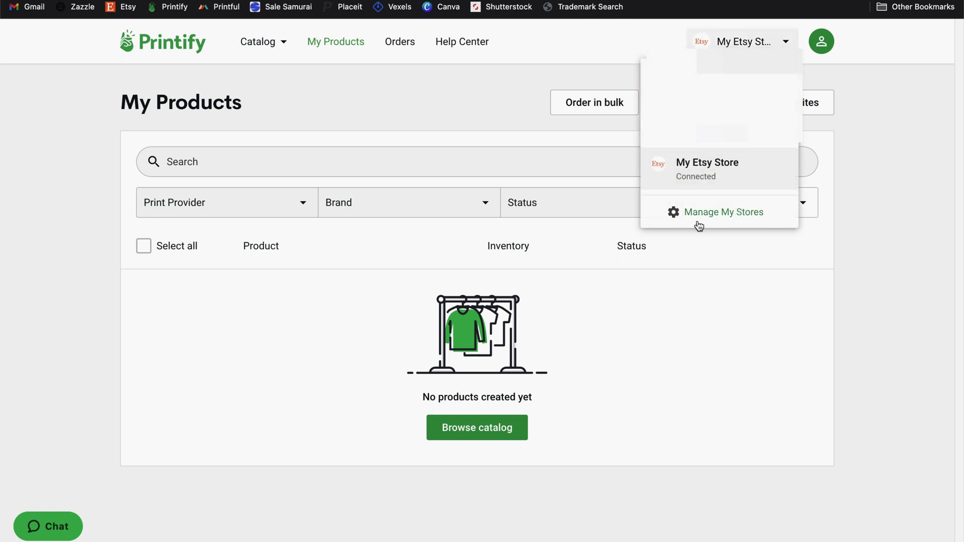
pyautogui.click(699, 225)
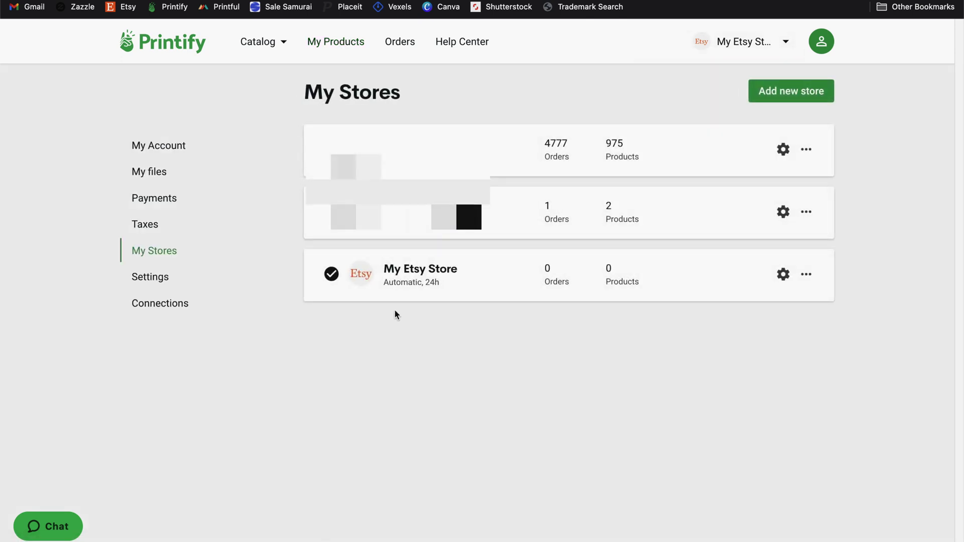
# In the Etsy store's settings, change the name My Etsy Store to POD Insights and save.
pyautogui.click(782, 282)
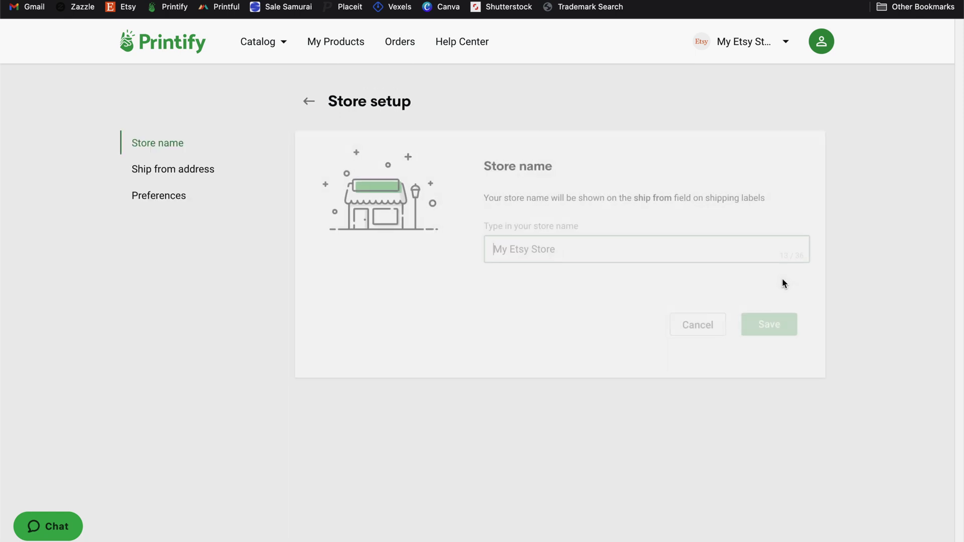
pyautogui.doubleClick(585, 256)
pyautogui.tripleClick(586, 256)
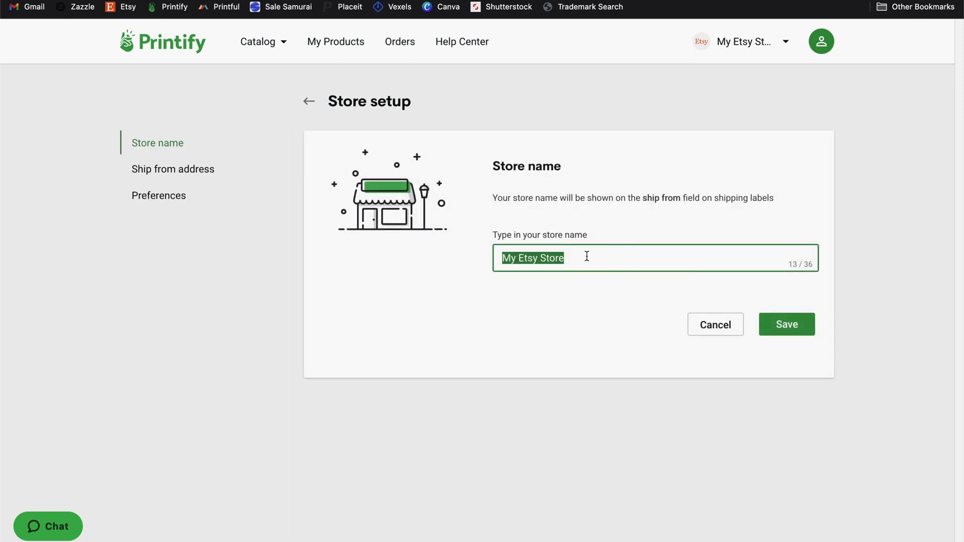
pyautogui.write('POD Insights')
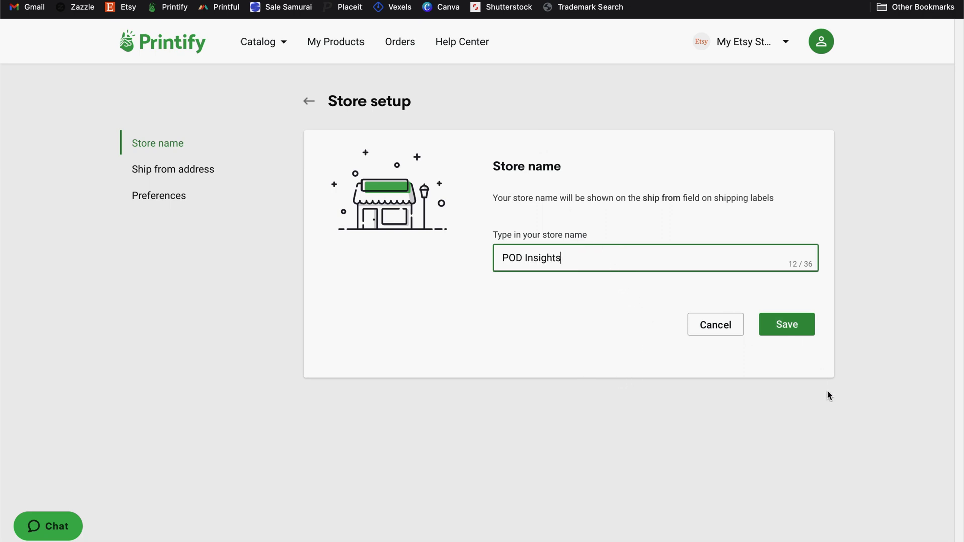
pyautogui.click(788, 333)
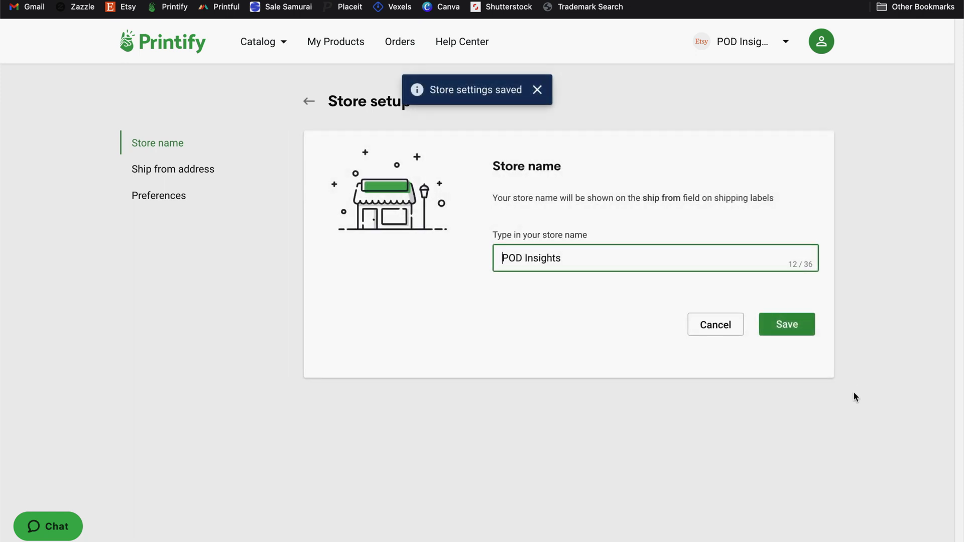
pyautogui.click(336, 167)
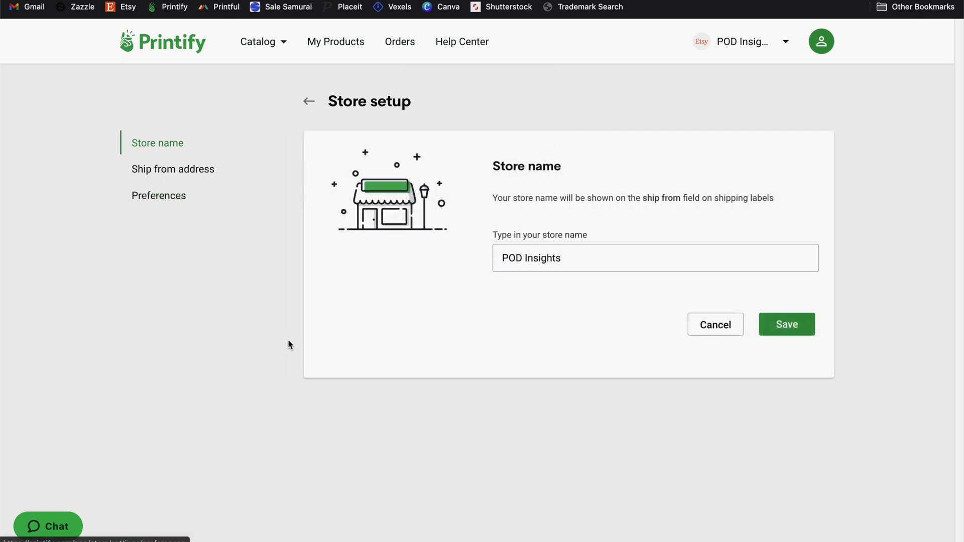
pyautogui.click(190, 172)
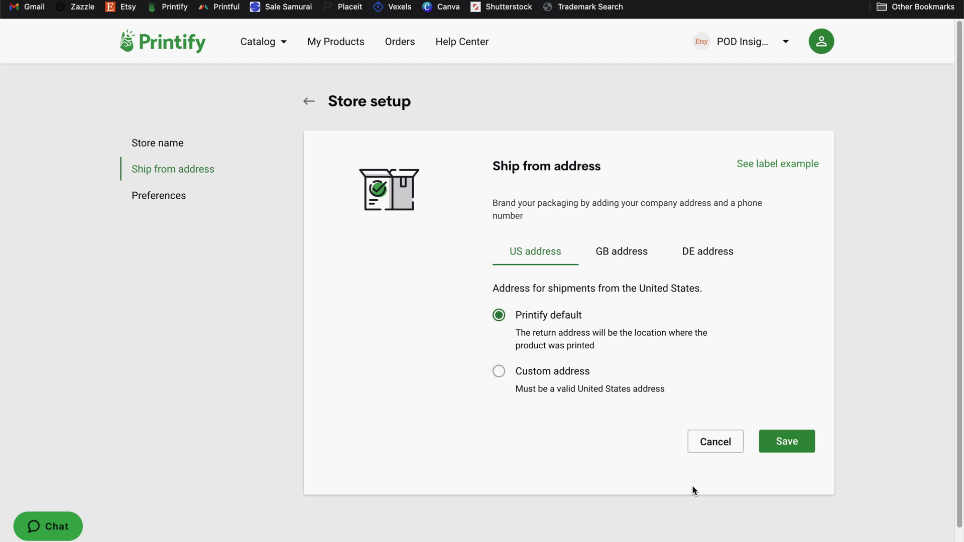
# View the example shipping label for the ship-from address, then close it.
pyautogui.click(757, 165)
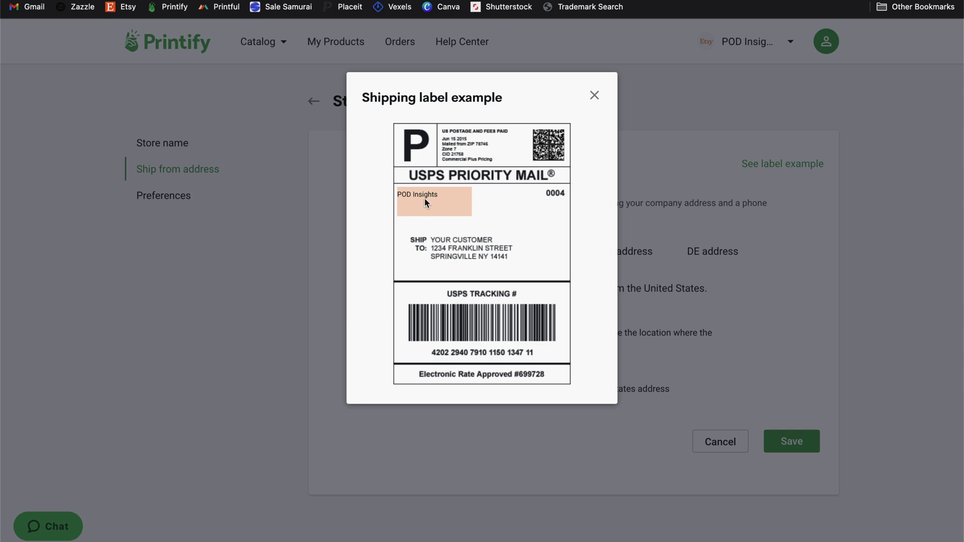
pyautogui.click(311, 213)
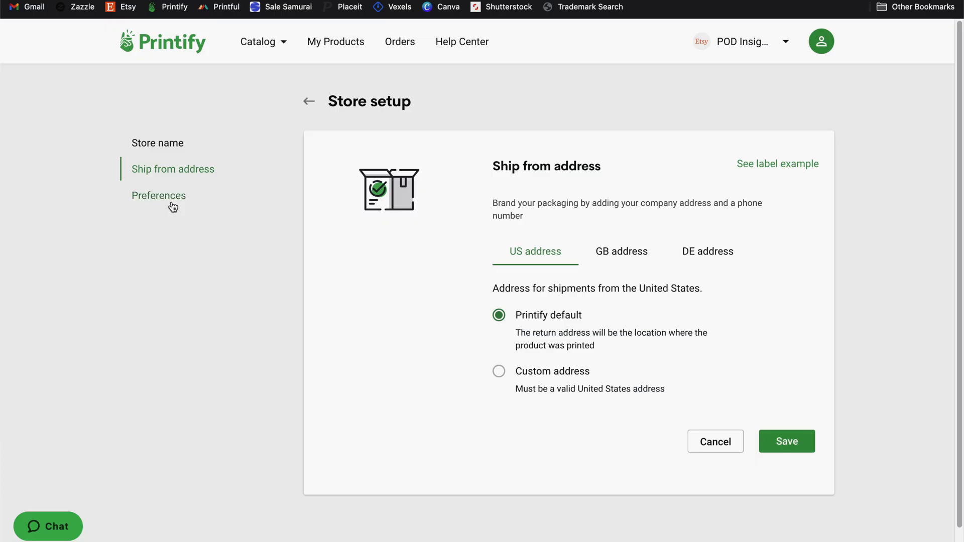
# Review the store's order routing preferences, then go to the My Products list.
pyautogui.click(170, 201)
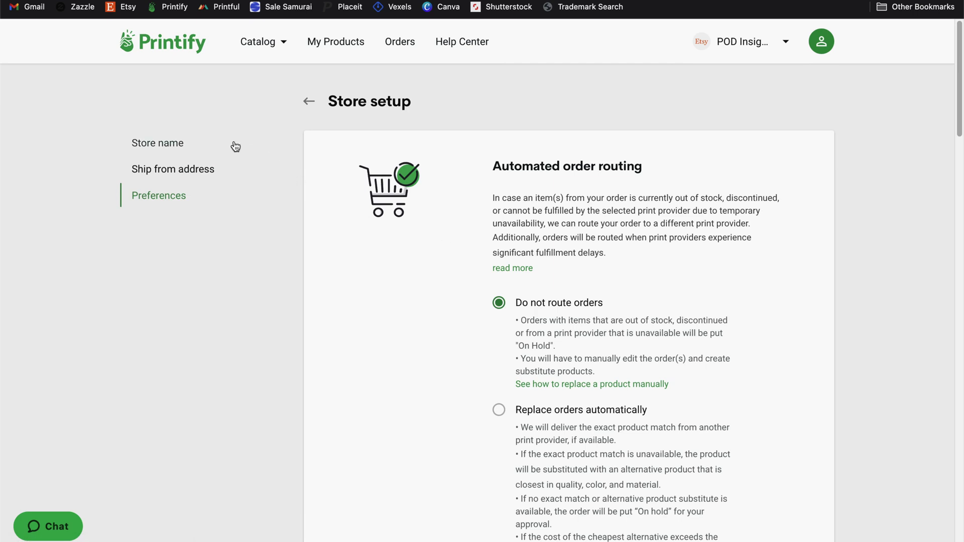
pyautogui.click(349, 42)
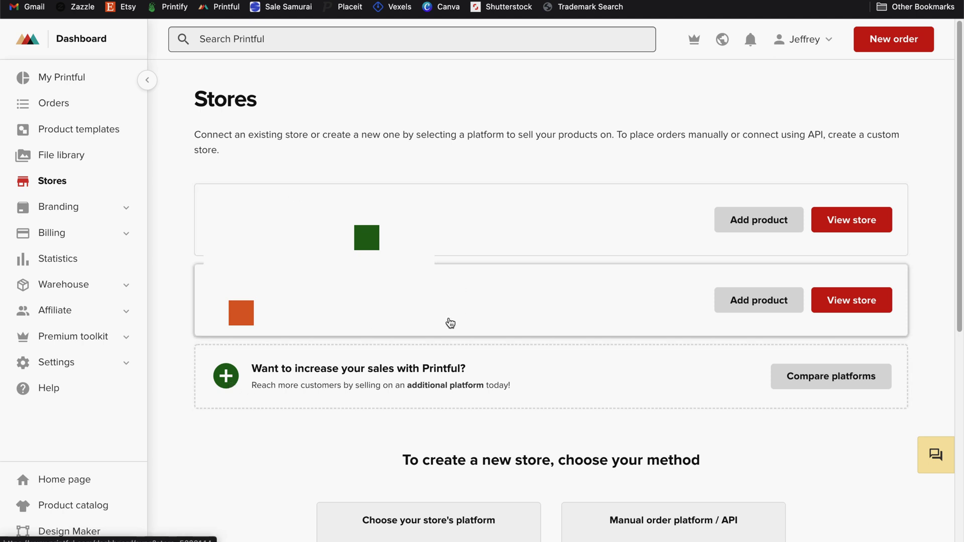
# From Printful's integrations comparison, open the Etsy details and start connecting an Etsy store.
pyautogui.click(237, 388)
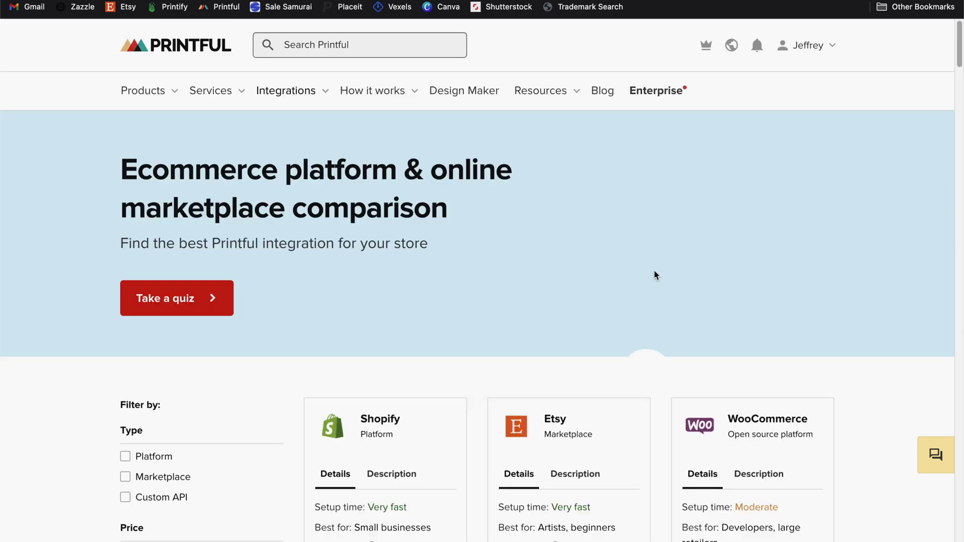
pyautogui.scroll(-6, 653, 275)
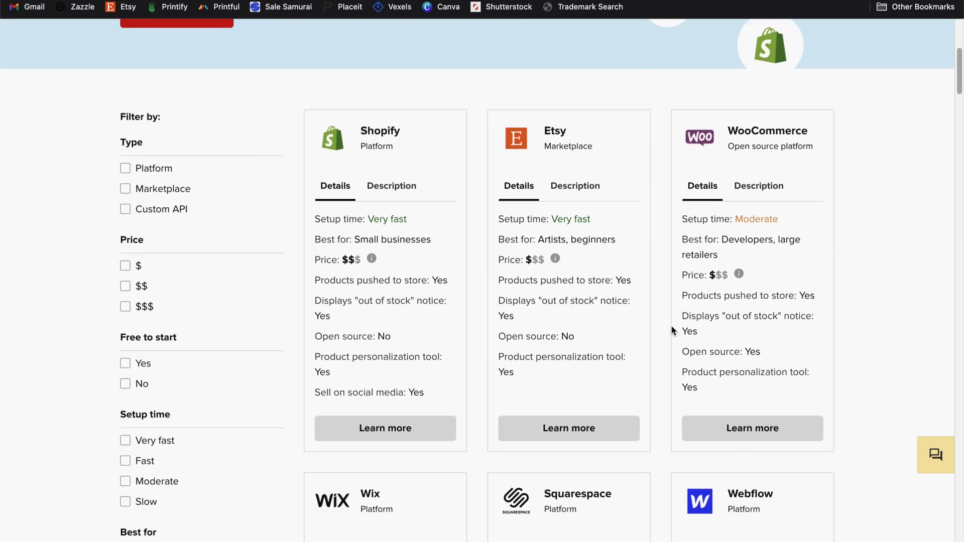
pyautogui.click(571, 426)
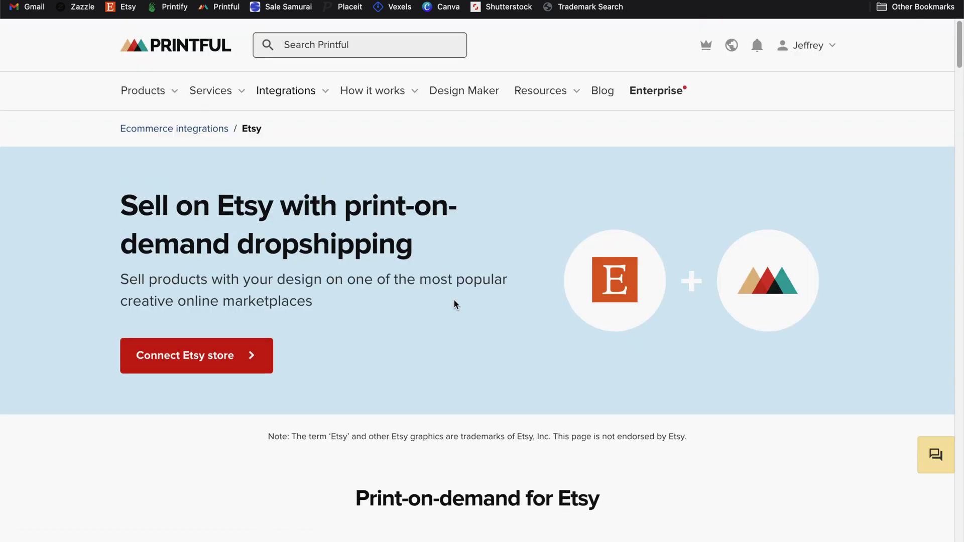
pyautogui.click(217, 370)
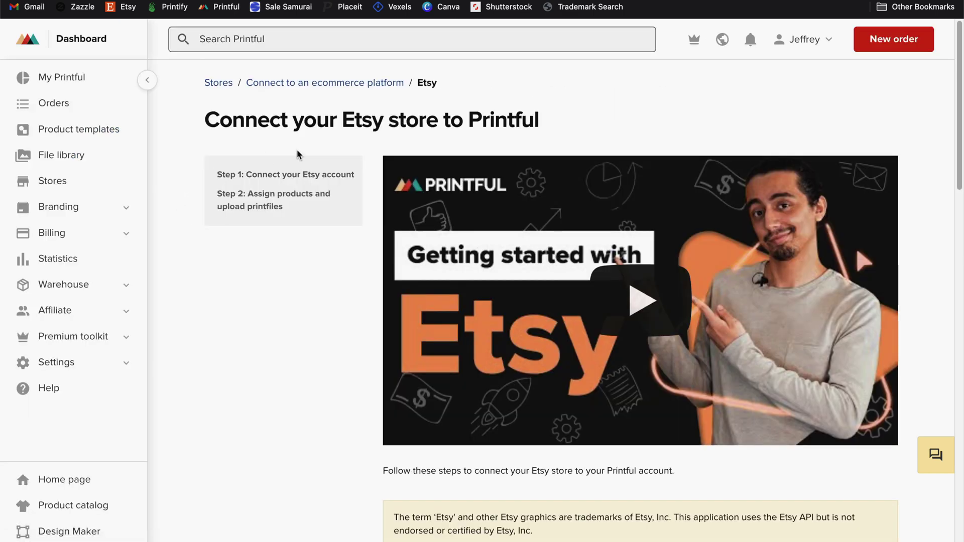
pyautogui.scroll(-1, 344, 306)
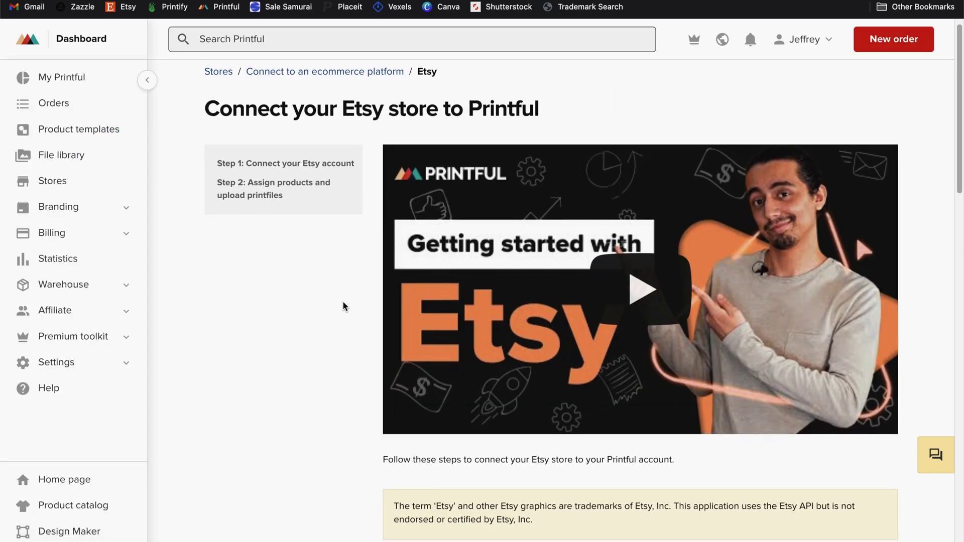
pyautogui.scroll(-3, 343, 306)
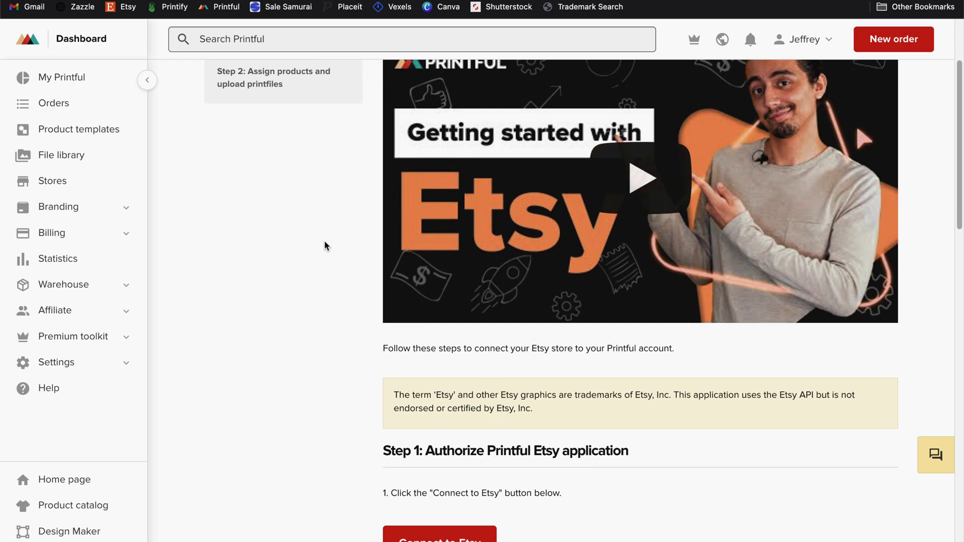
pyautogui.scroll(-6, 345, 230)
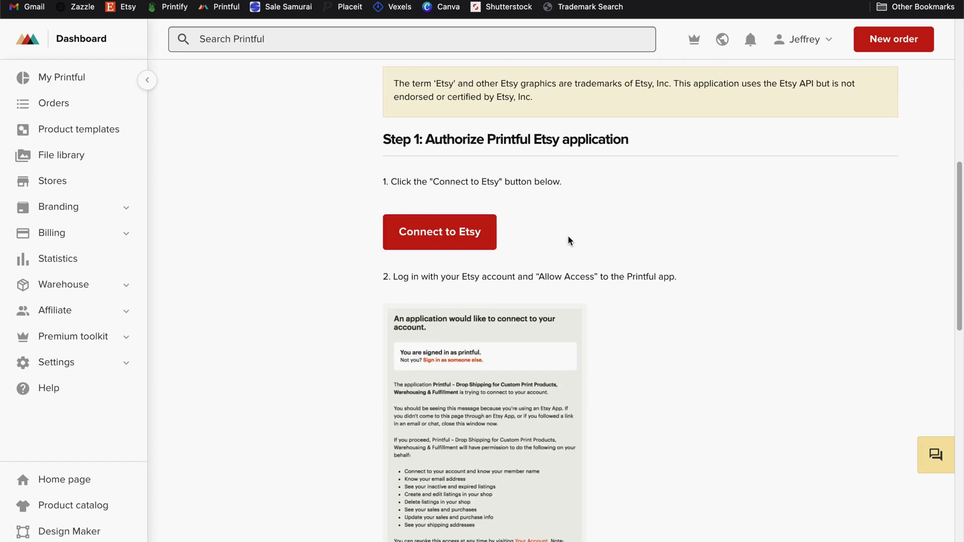
pyautogui.click(446, 249)
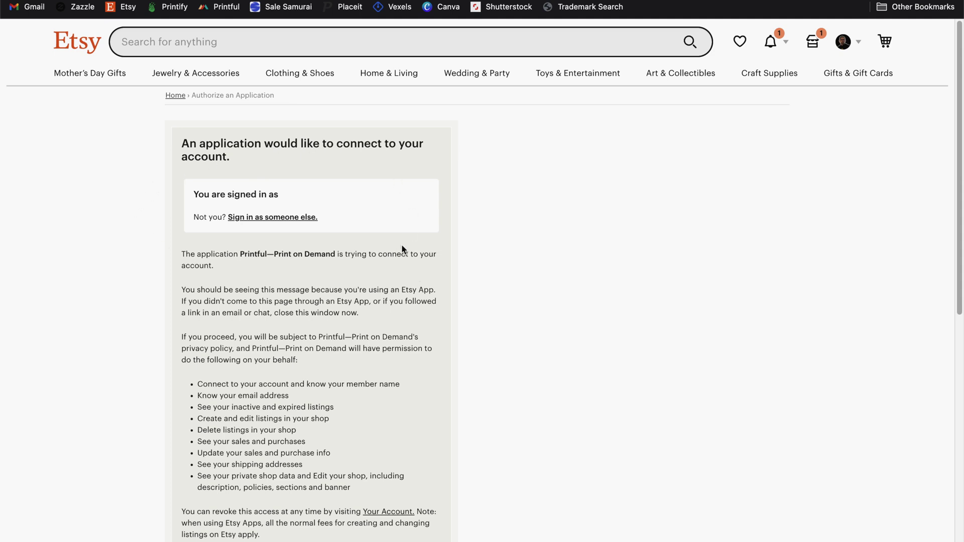
# Allow Printful access to the Etsy shop on the authorization page.
pyautogui.scroll(-3, 494, 192)
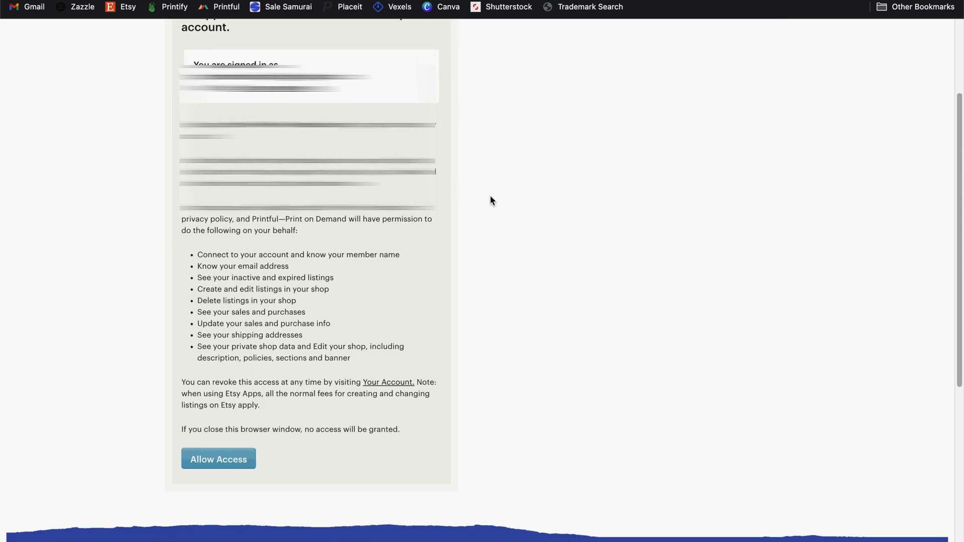
pyautogui.click(219, 455)
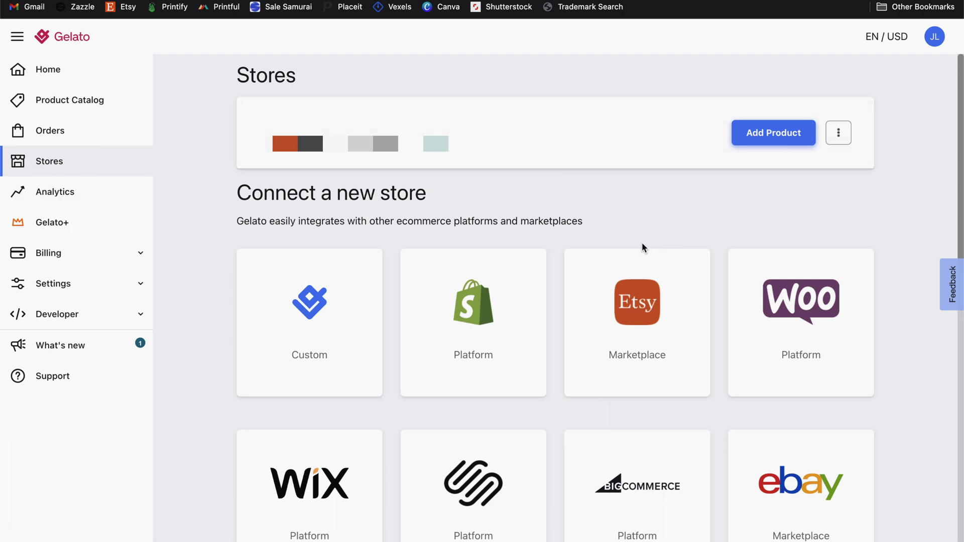
# Choose Connect on the Etsy marketplace card on Gelato's Stores page.
pyautogui.moveTo(671, 355)
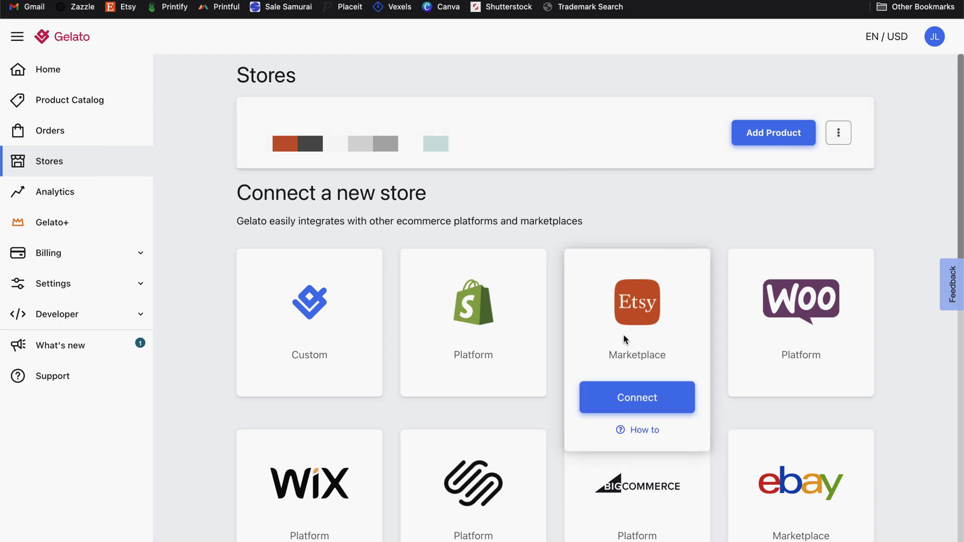
pyautogui.click(653, 411)
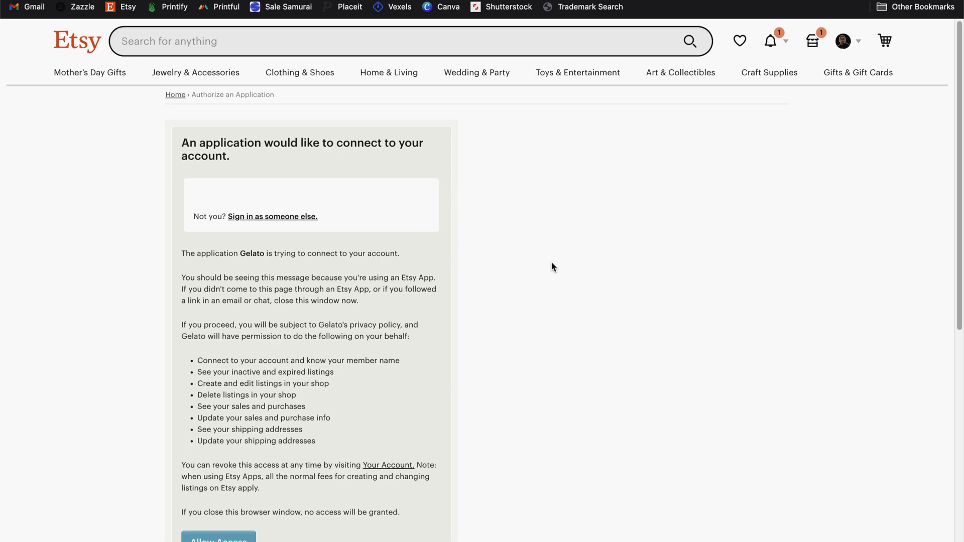
# Allow Gelato access to the Etsy shop on the authorization page.
pyautogui.scroll(-1, 551, 268)
pyautogui.click(226, 531)
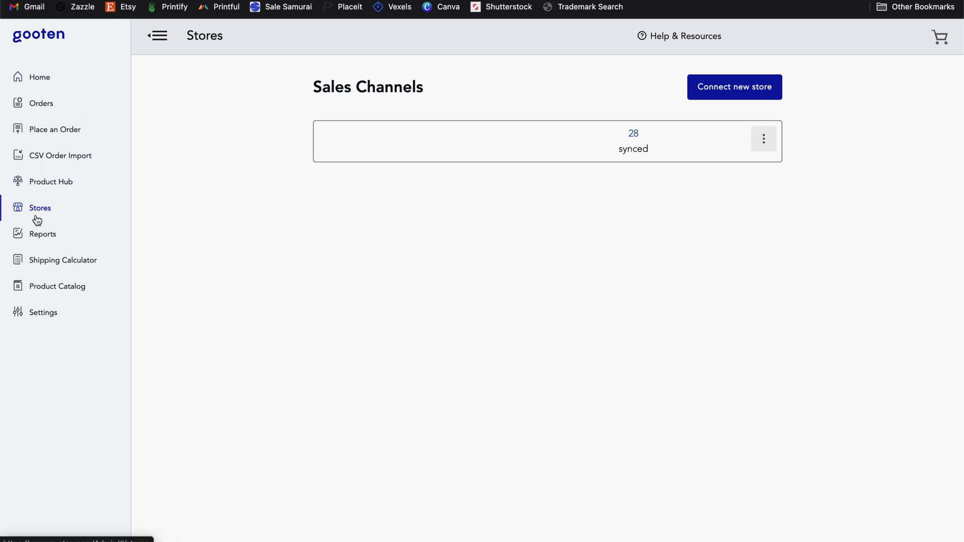
# Add an Etsy store named 'PODInsights' in Gooten and allow Gooten access on Etsy.
pyautogui.click(748, 101)
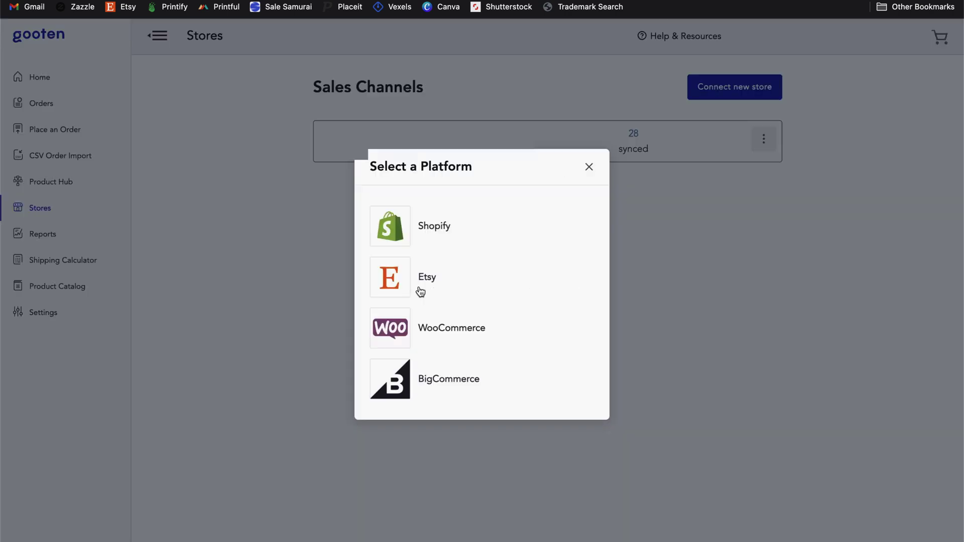
pyautogui.click(420, 291)
pyautogui.click(494, 234)
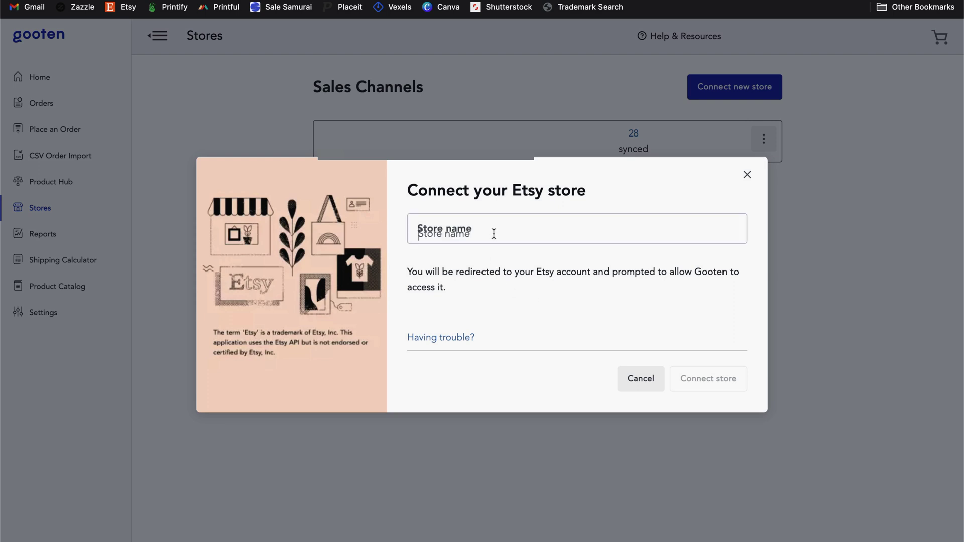
pyautogui.write('PODInsights')
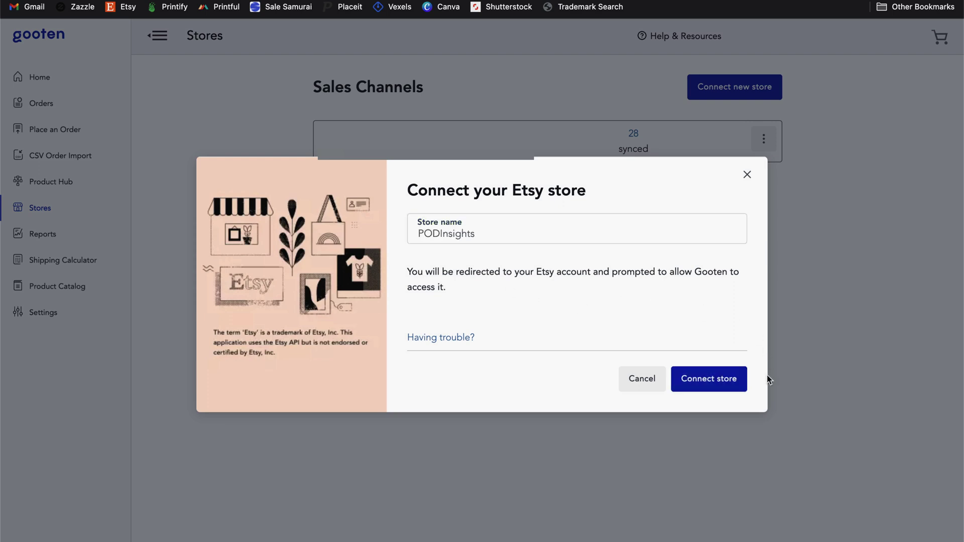
pyautogui.click(710, 385)
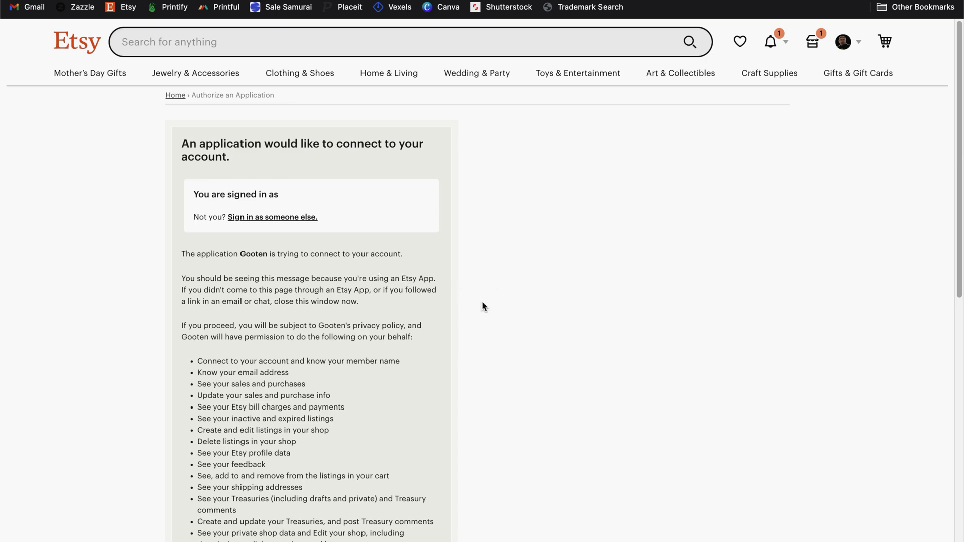
pyautogui.scroll(-4, 498, 349)
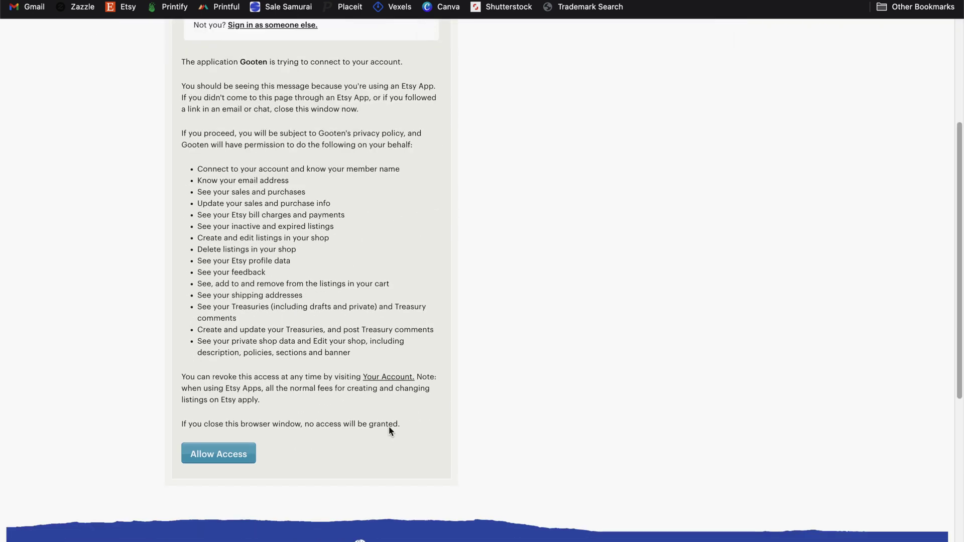
pyautogui.click(209, 454)
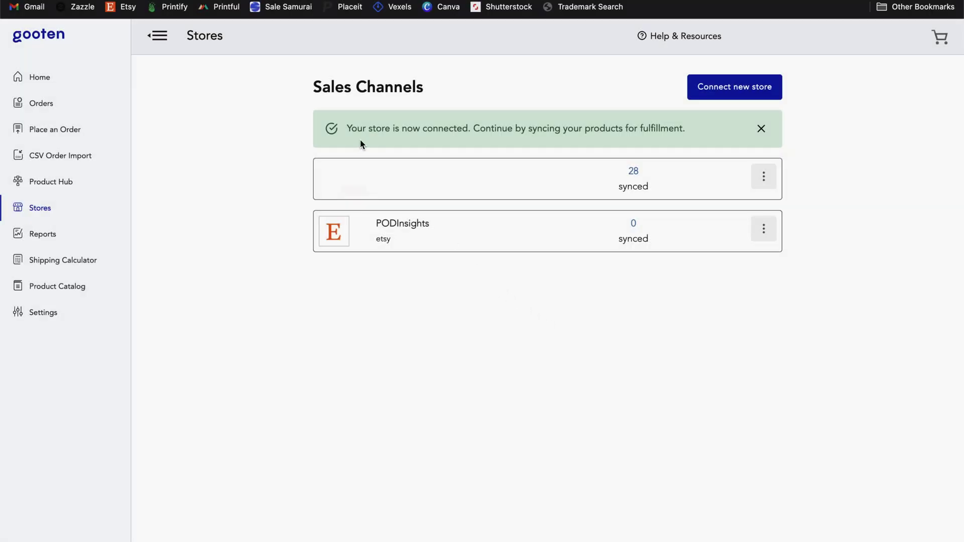